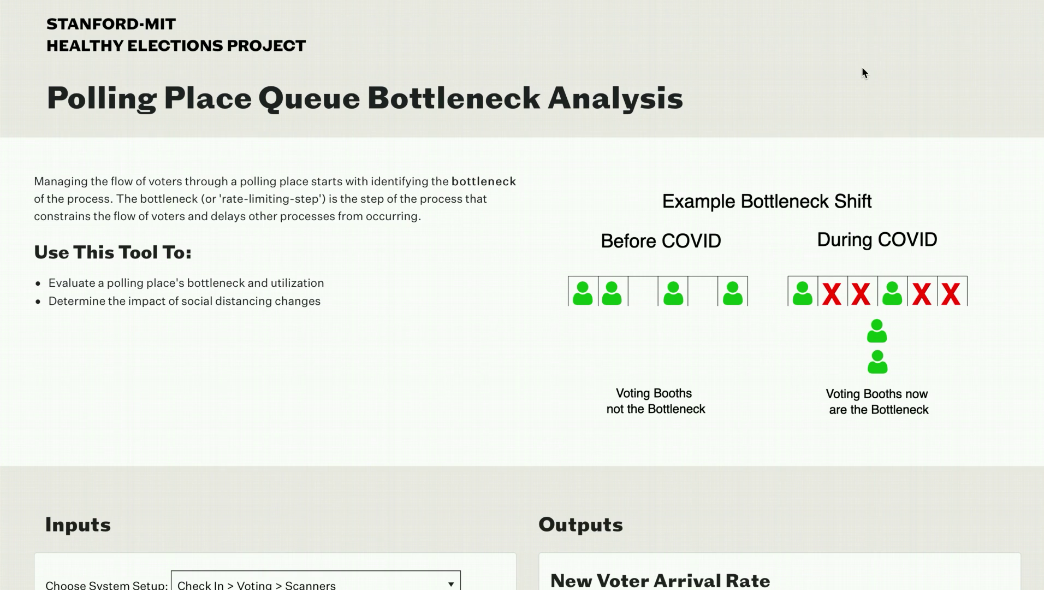
- Choose the Check In > Voting > Scanners system setup and set the voter arrival rate to 40 voters per hour
{"action": "scroll", "coordinate": [520, 360], "scroll_direction": "down", "scroll_amount": 6}
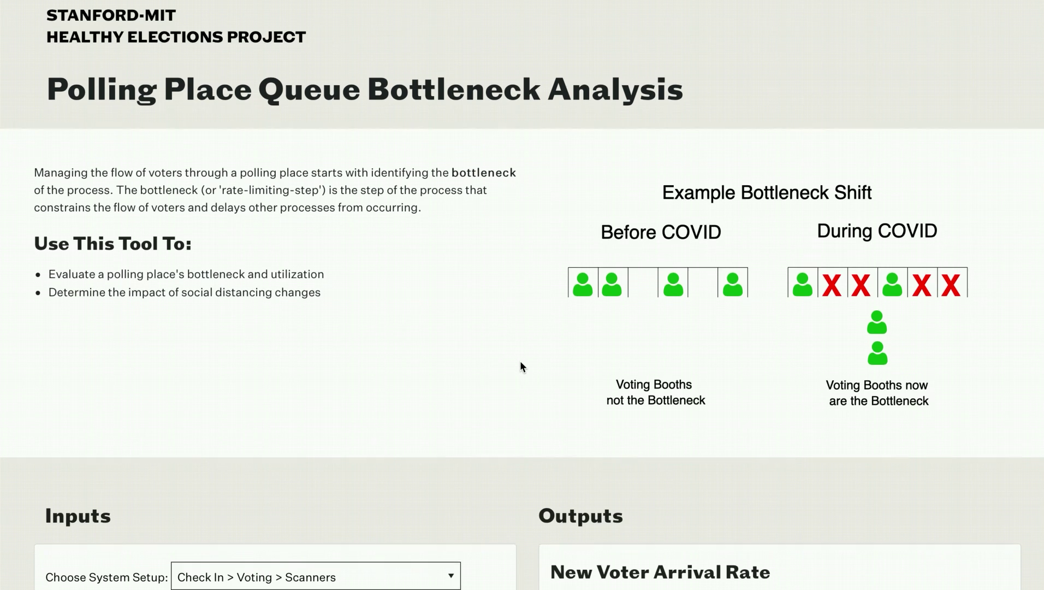
{"action": "scroll", "coordinate": [520, 360], "scroll_direction": "down", "scroll_amount": 2}
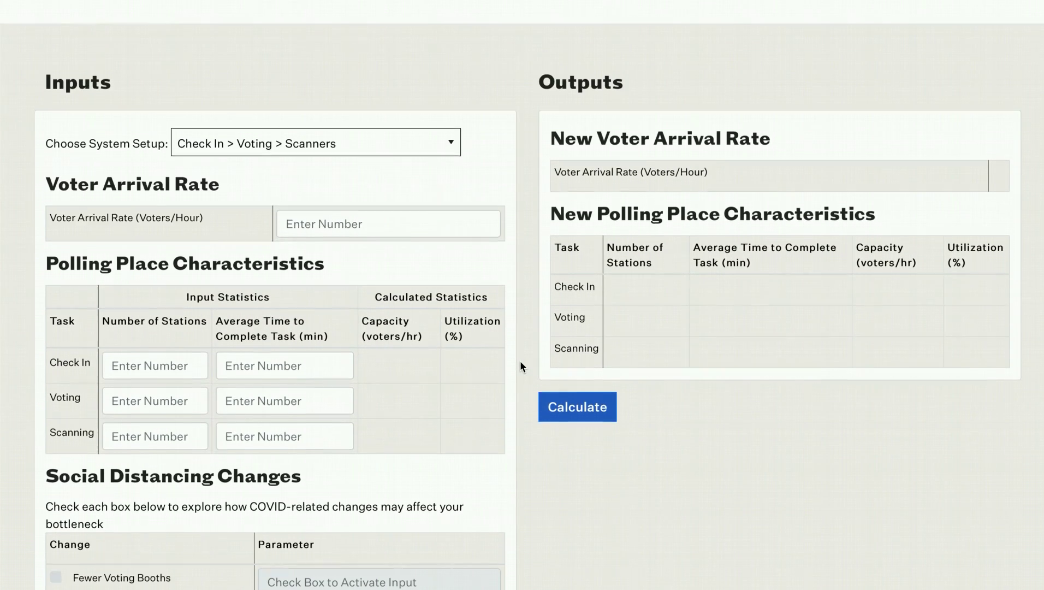
{"action": "scroll", "coordinate": [528, 368], "scroll_direction": "down", "scroll_amount": 1}
{"action": "scroll", "coordinate": [529, 374], "scroll_direction": "up", "scroll_amount": 1}
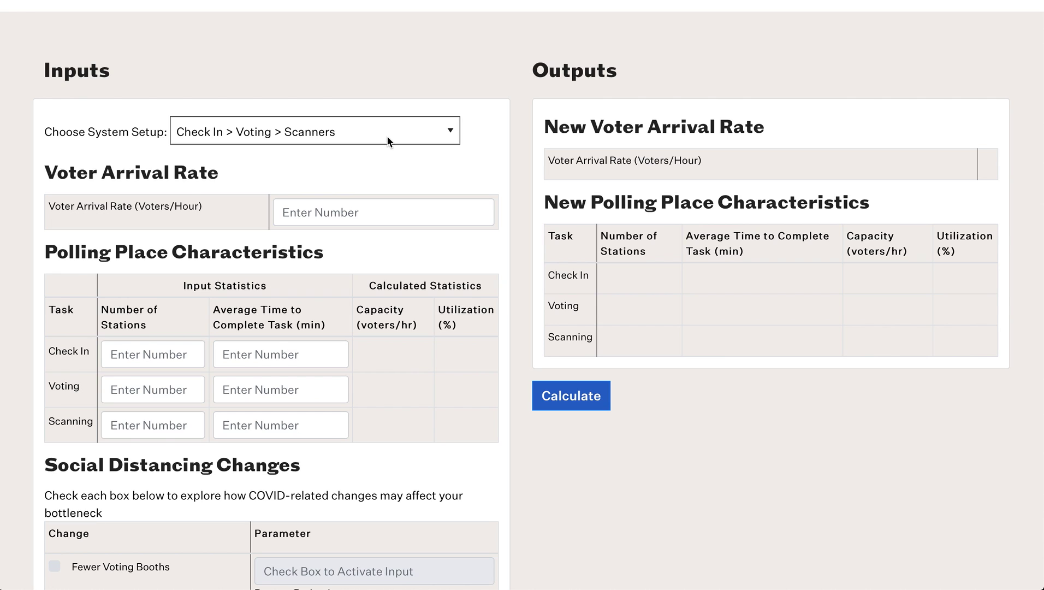
{"action": "left_click", "coordinate": [448, 131]}
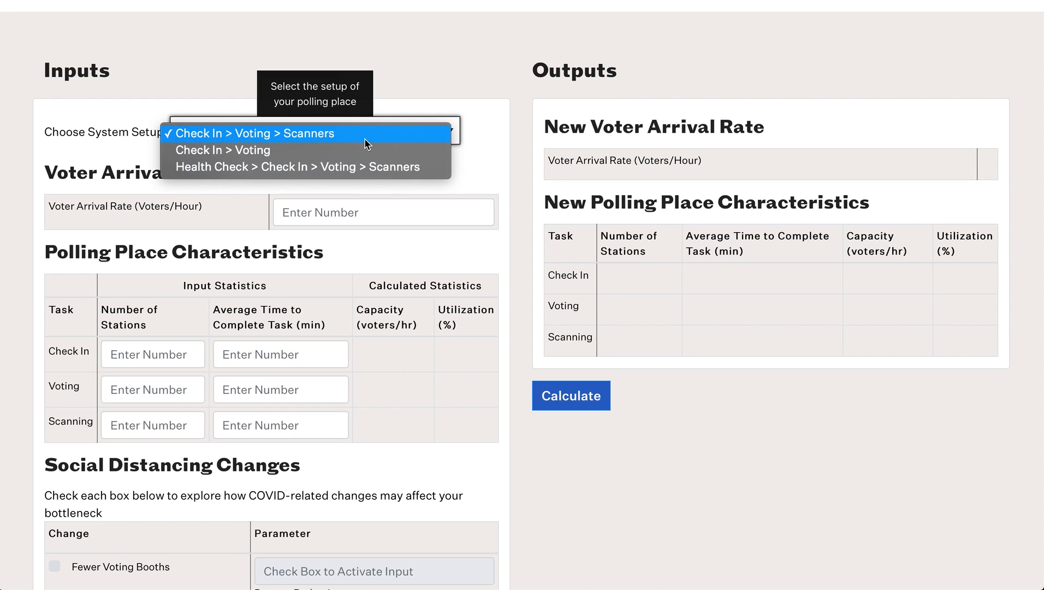
{"action": "left_click", "coordinate": [352, 133]}
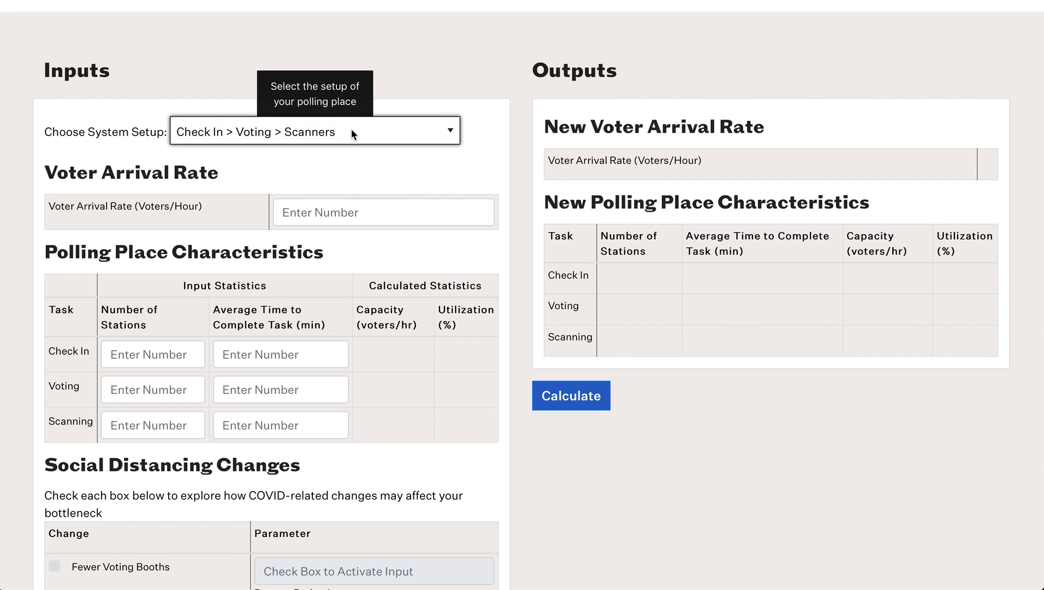
{"action": "left_click", "coordinate": [342, 213]}
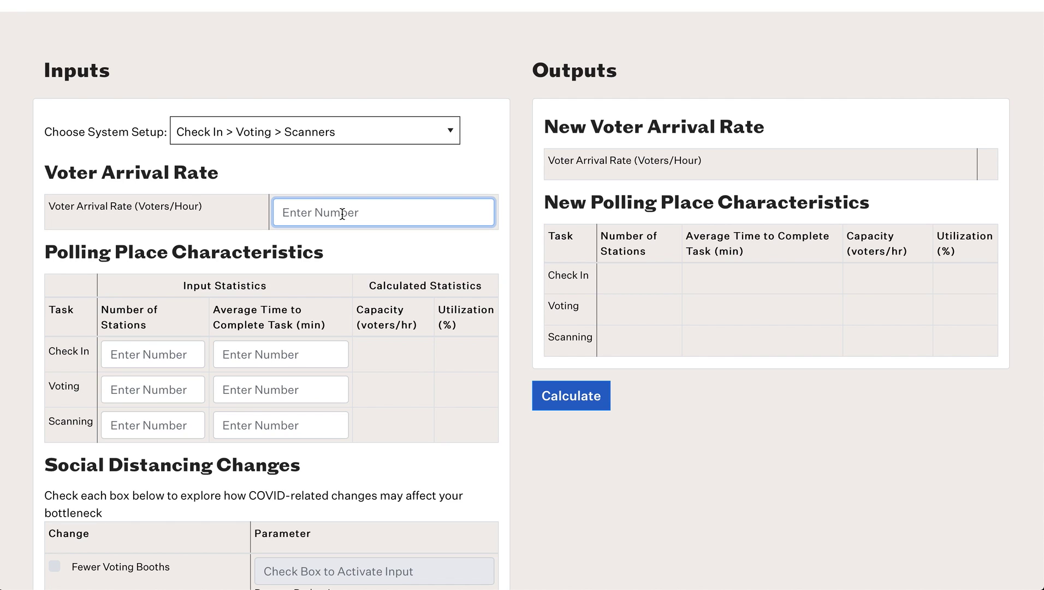
{"action": "type", "text": "40"}
- Enter 3 check-in stations averaging 4 minutes and 12 voting stations averaging 6 minutes in the polling place characteristics
{"action": "left_click", "coordinate": [172, 359]}
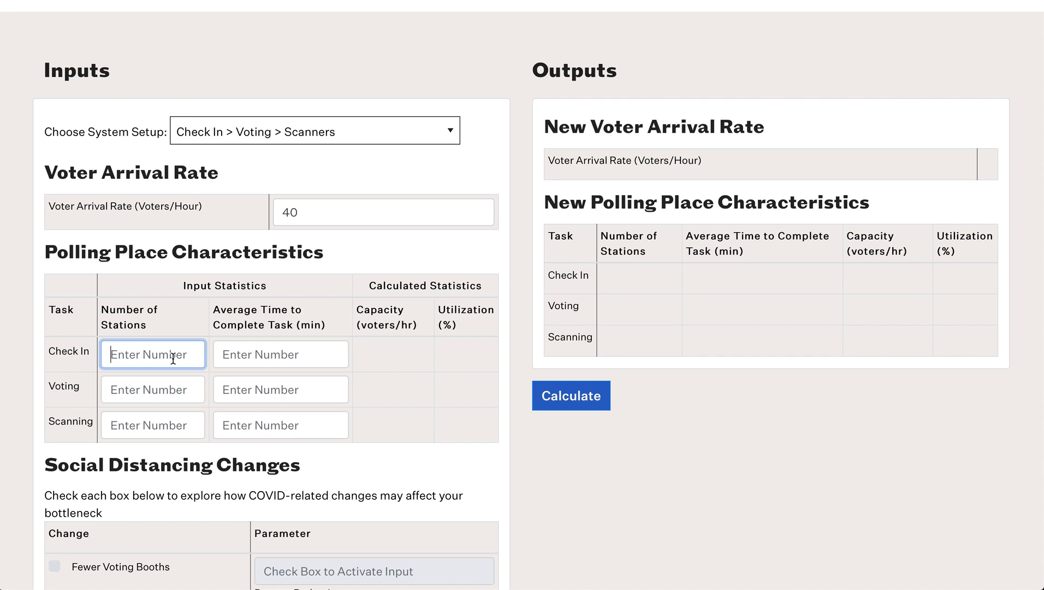
{"action": "type", "text": "3"}
{"action": "key", "text": "Tab"}
{"action": "type", "text": "4"}
{"action": "left_click", "coordinate": [132, 386]}
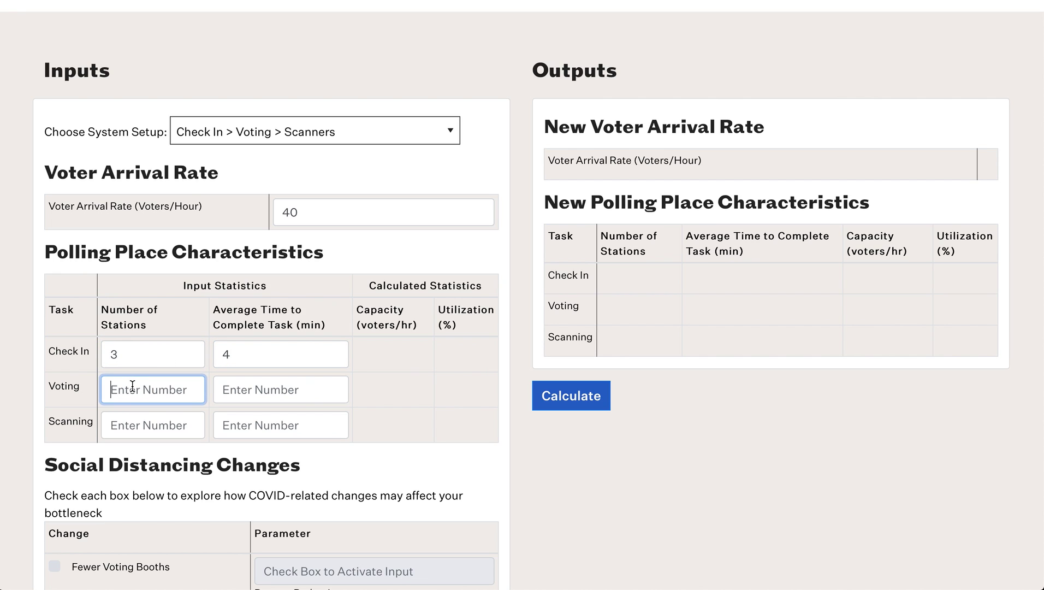
{"action": "type", "text": "12"}
{"action": "key", "text": "Tab"}
{"action": "type", "text": "6"}
- Enter 1 scanning station averaging 0.75 minutes and calculate each task's capacity and utilization
{"action": "left_click", "coordinate": [120, 421]}
{"action": "type", "text": "1"}
{"action": "left_click", "coordinate": [240, 430]}
{"action": "type", "text": "0.75"}
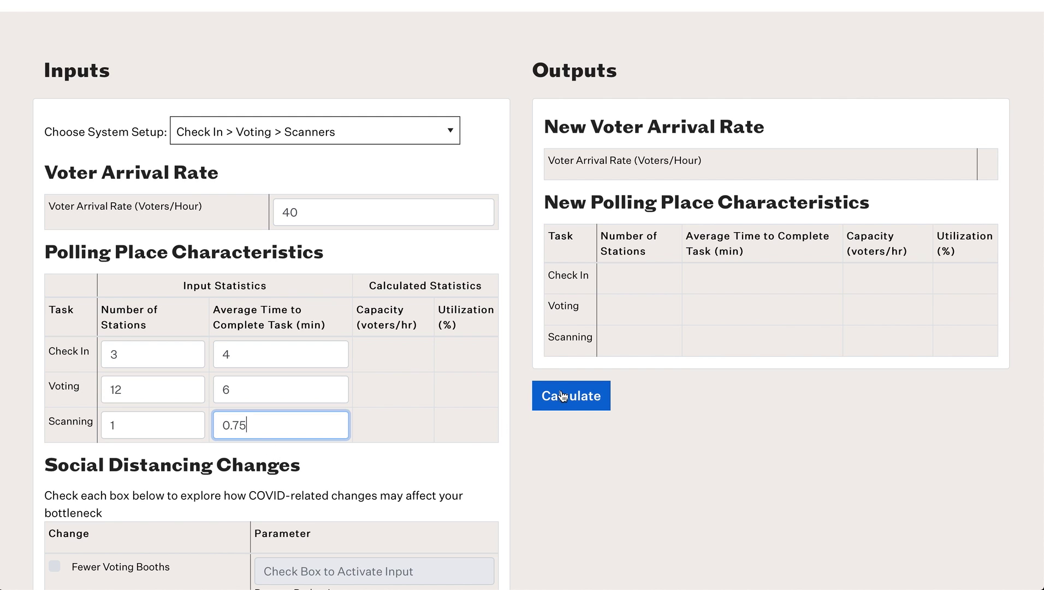
{"action": "scroll", "coordinate": [536, 408], "scroll_direction": "down", "scroll_amount": 4}
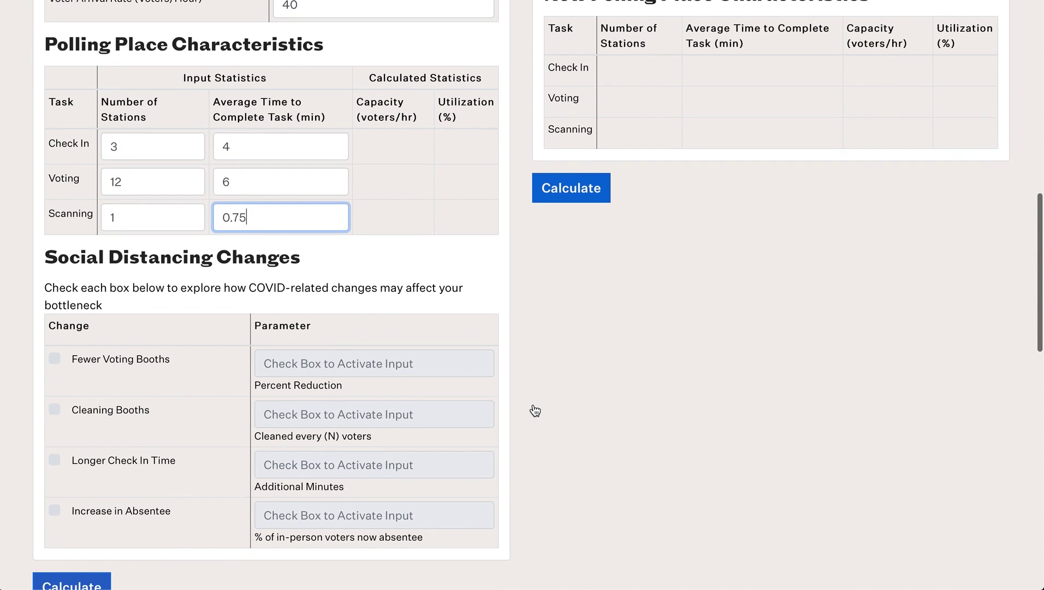
{"action": "scroll", "coordinate": [549, 349], "scroll_direction": "up", "scroll_amount": 2}
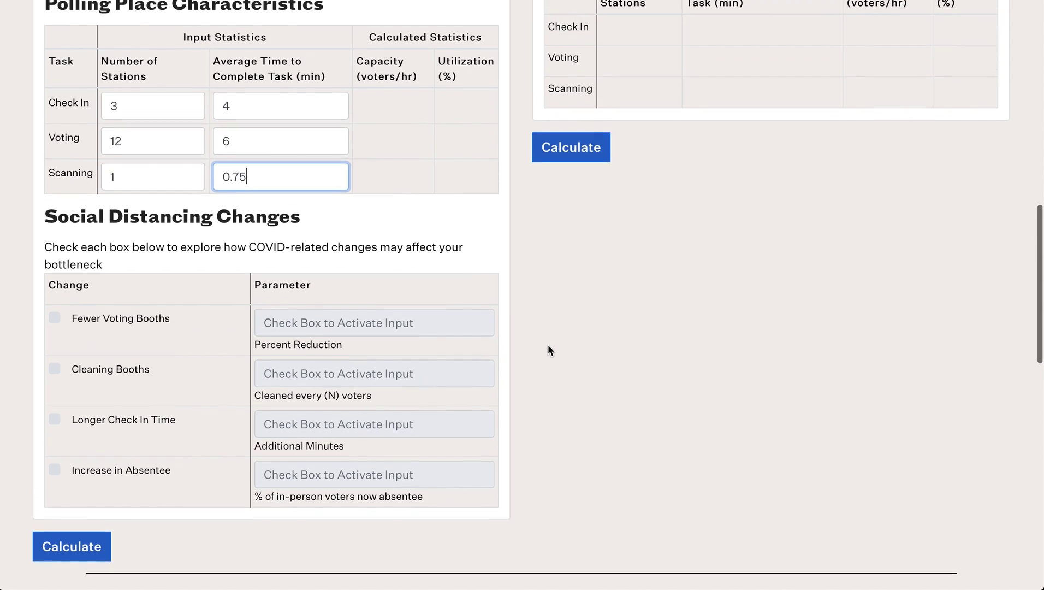
{"action": "scroll", "coordinate": [548, 350], "scroll_direction": "up", "scroll_amount": 4}
{"action": "left_click", "coordinate": [562, 348]}
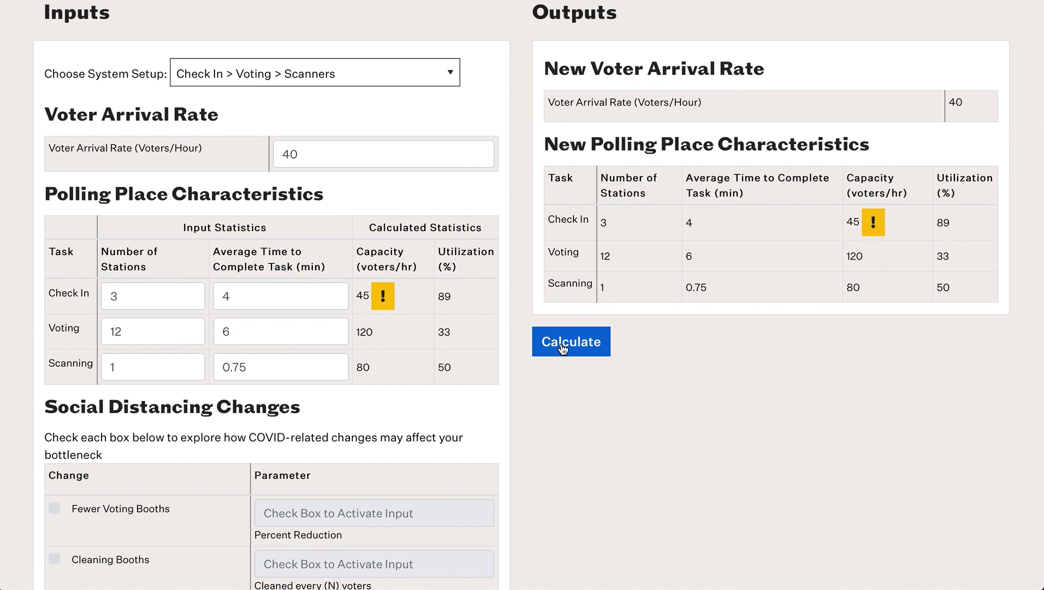
- Set the voting task's average time to 15.5 minutes and recalculate
{"action": "scroll", "coordinate": [519, 368], "scroll_direction": "up", "scroll_amount": 1}
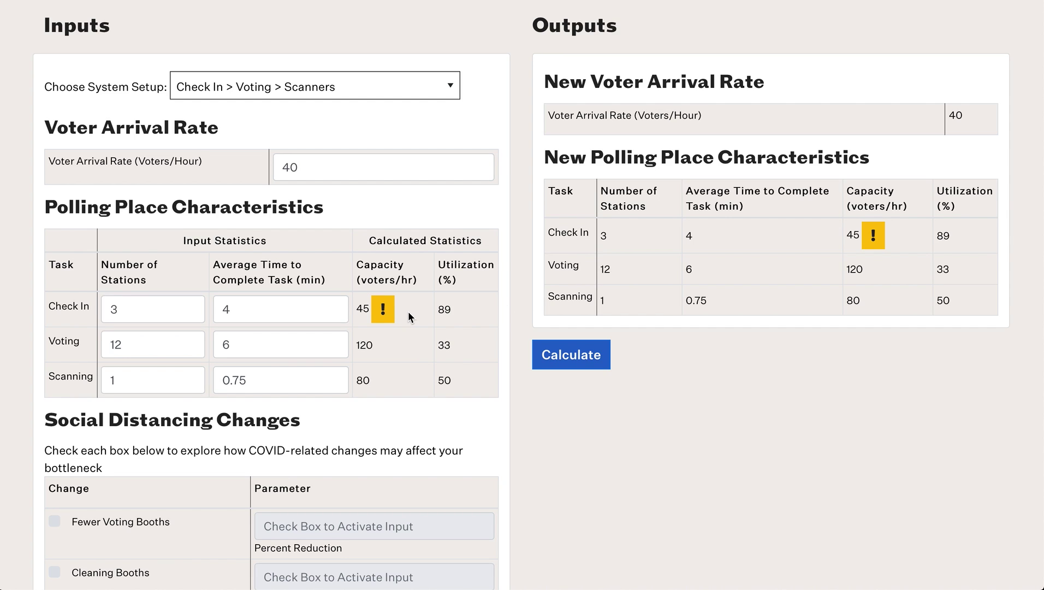
{"action": "mouse_move", "coordinate": [384, 316]}
{"action": "double_click", "coordinate": [258, 345]}
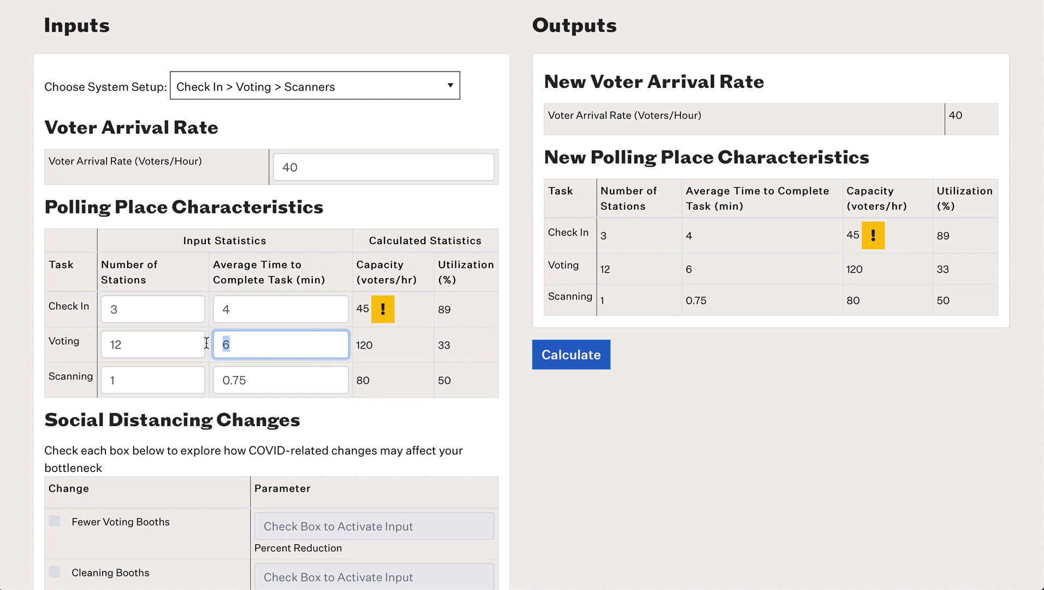
{"action": "type", "text": "15.5"}
{"action": "left_click", "coordinate": [563, 360]}
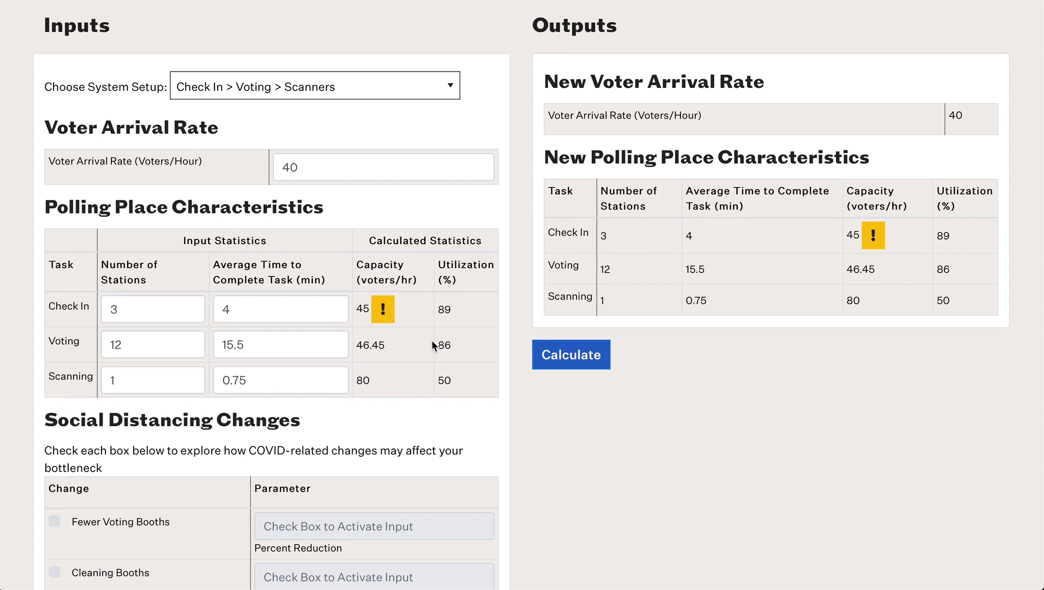
- Restore the voting task's average time to 6 minutes and recalculate
{"action": "left_click_drag", "start_coordinate": [277, 341], "coordinate": [138, 331]}
{"action": "type", "text": "6"}
{"action": "left_click", "coordinate": [573, 366]}
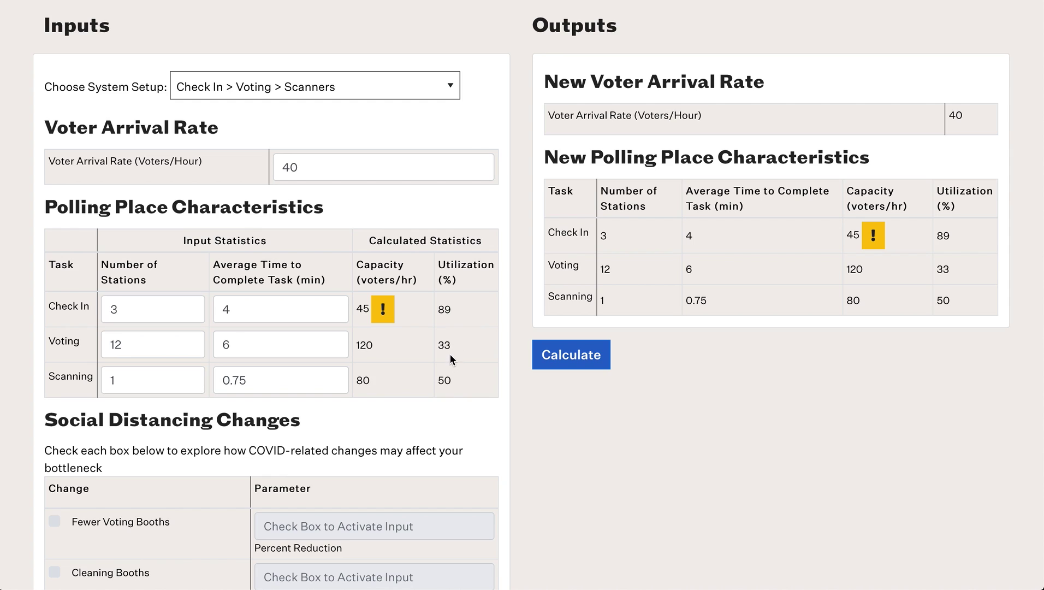
- Set the voter arrival rate to 46 voters per hour and recalculate
{"action": "left_click_drag", "start_coordinate": [456, 311], "coordinate": [437, 310]}
{"action": "left_click_drag", "start_coordinate": [330, 168], "coordinate": [253, 159]}
{"action": "type", "text": "46"}
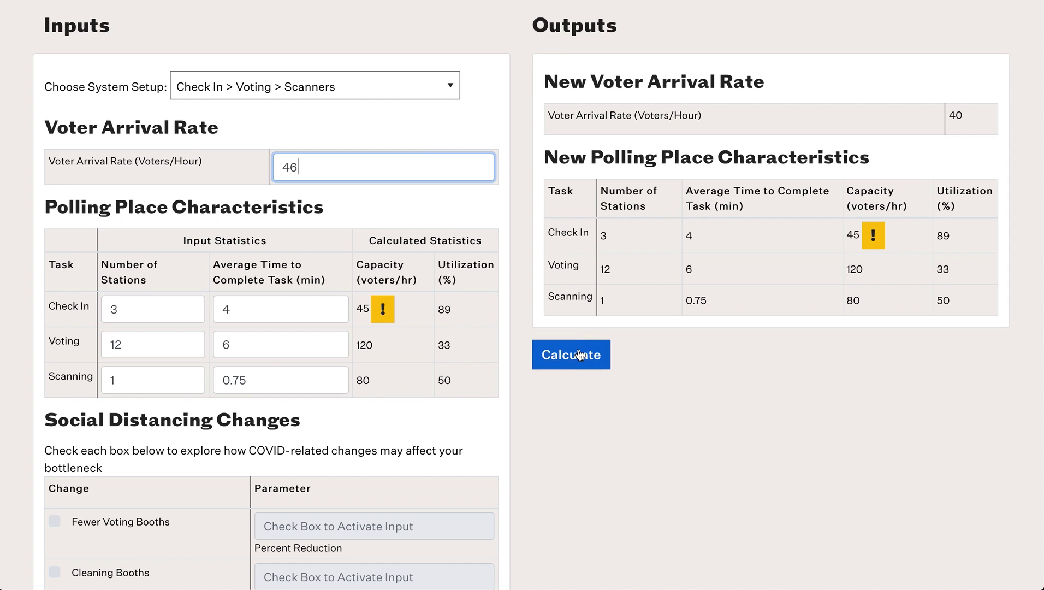
{"action": "left_click", "coordinate": [580, 356]}
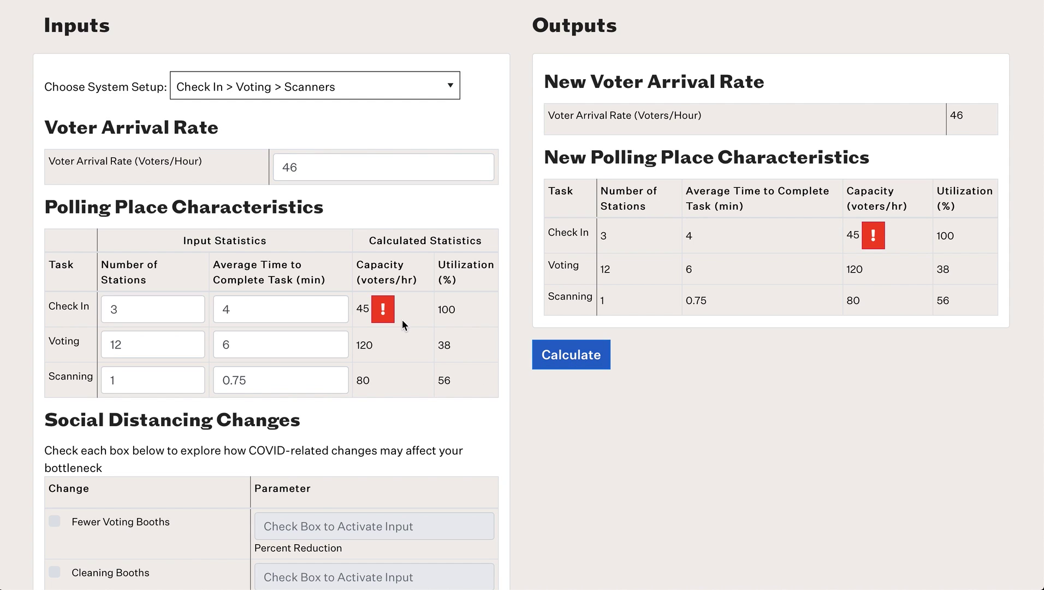
- Raise the voter arrival rate to 48 voters per hour and recalculate the utilization
{"action": "mouse_move", "coordinate": [384, 317]}
{"action": "left_click_drag", "start_coordinate": [452, 345], "coordinate": [438, 309]}
{"action": "left_click_drag", "start_coordinate": [300, 166], "coordinate": [294, 164]}
{"action": "key", "text": "BackSpace"}
{"action": "type", "text": "8"}
{"action": "left_click", "coordinate": [587, 367]}
- Check the check-in utilization, and reset the voter arrival rate to 40 voters per hour
{"action": "double_click", "coordinate": [460, 309]}
{"action": "left_click", "coordinate": [467, 312]}
{"action": "left_click", "coordinate": [327, 163]}
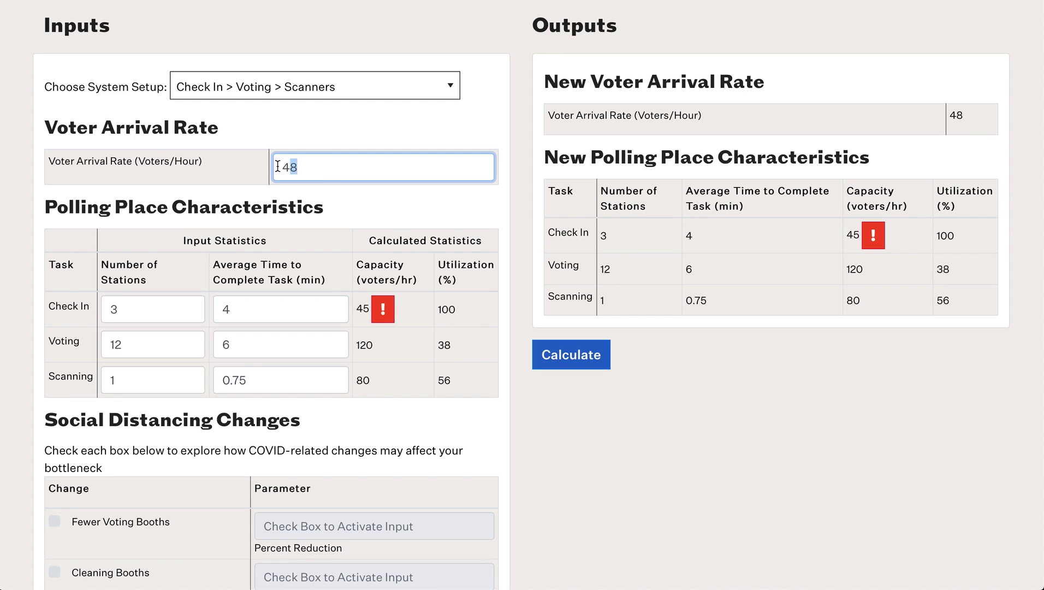
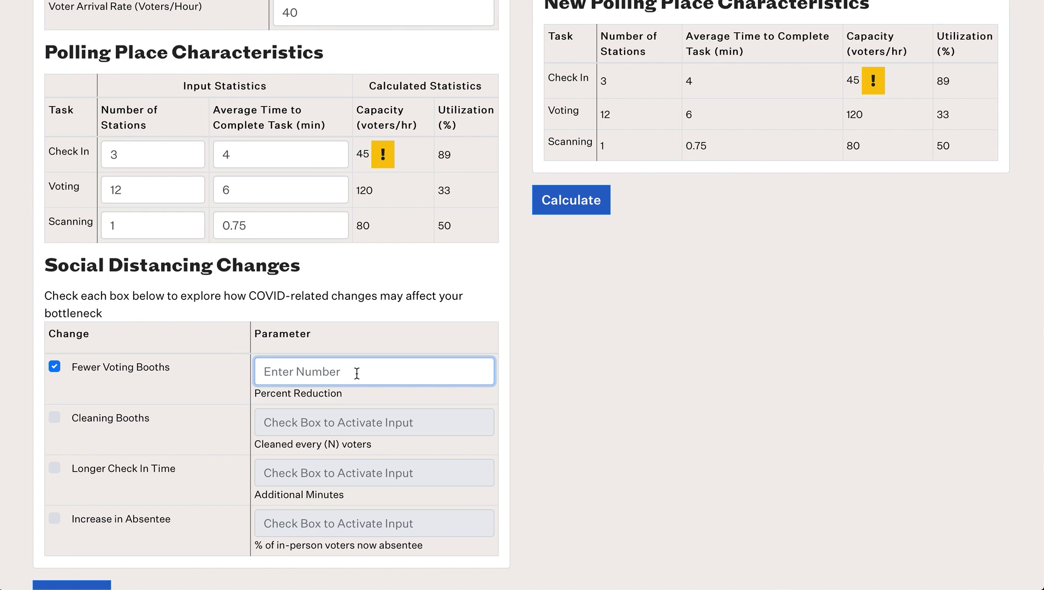
- Set the Fewer Voting Booths reduction to 66 percent and enable Cleaning Booths with cleaning every 6 voters
{"action": "type", "text": "66"}
{"action": "left_click", "coordinate": [55, 418]}
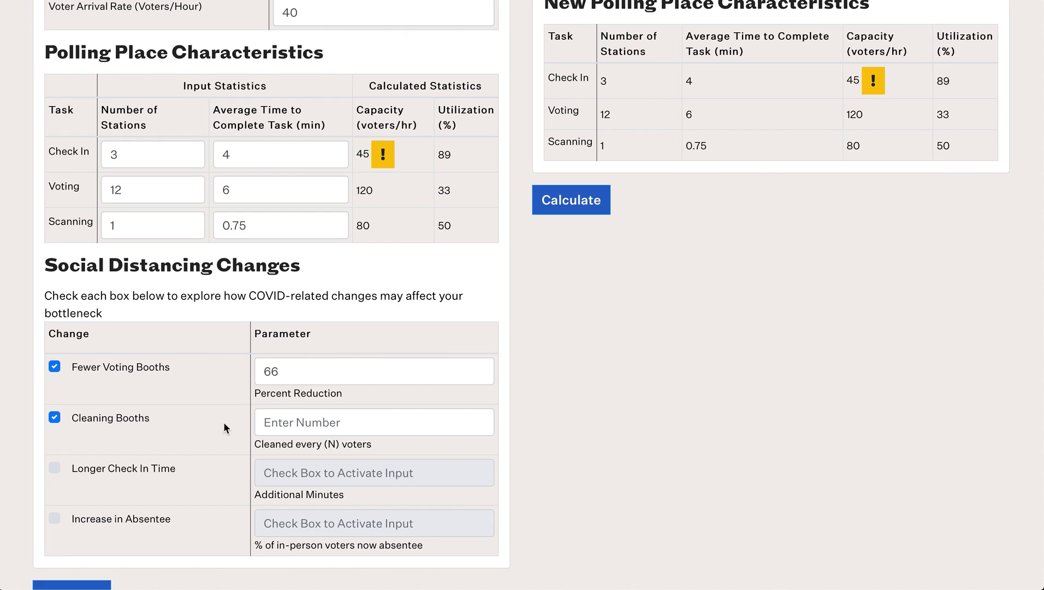
{"action": "left_click_drag", "start_coordinate": [256, 443], "coordinate": [371, 446]}
{"action": "left_click", "coordinate": [377, 453]}
{"action": "left_click", "coordinate": [360, 425]}
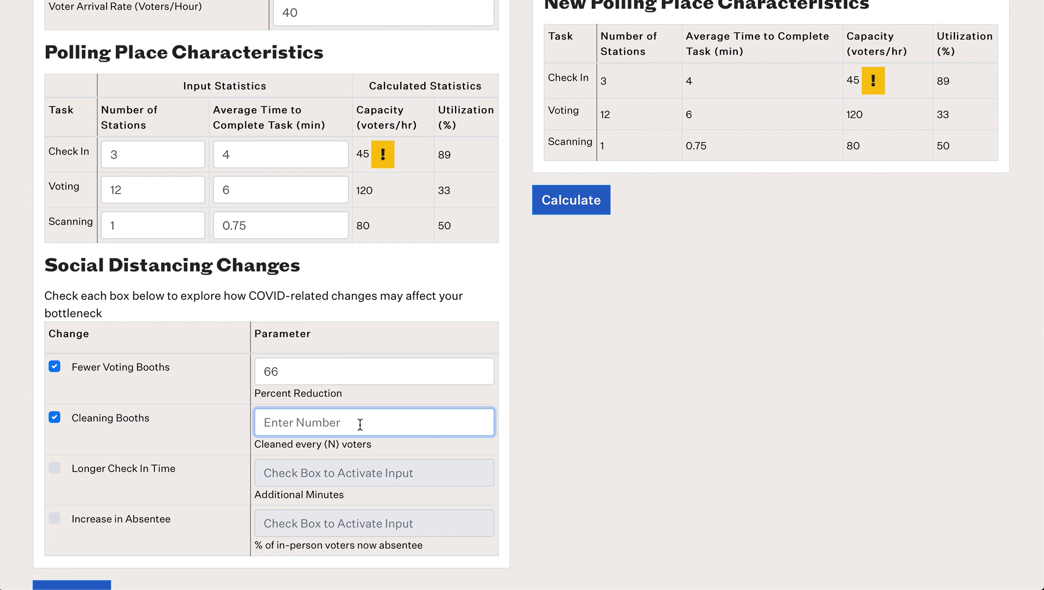
{"action": "type", "text": "6"}
- Enable Longer Check In Time with 0.5 additional minutes and Increase in Absentee with 20% of in-person voters
{"action": "left_click", "coordinate": [54, 472]}
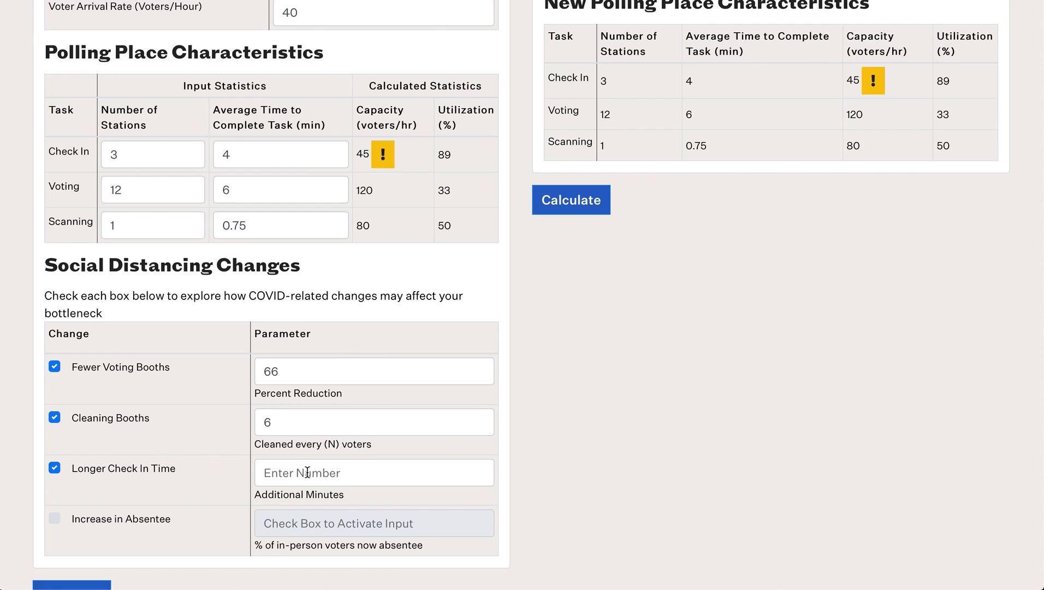
{"action": "left_click", "coordinate": [308, 472]}
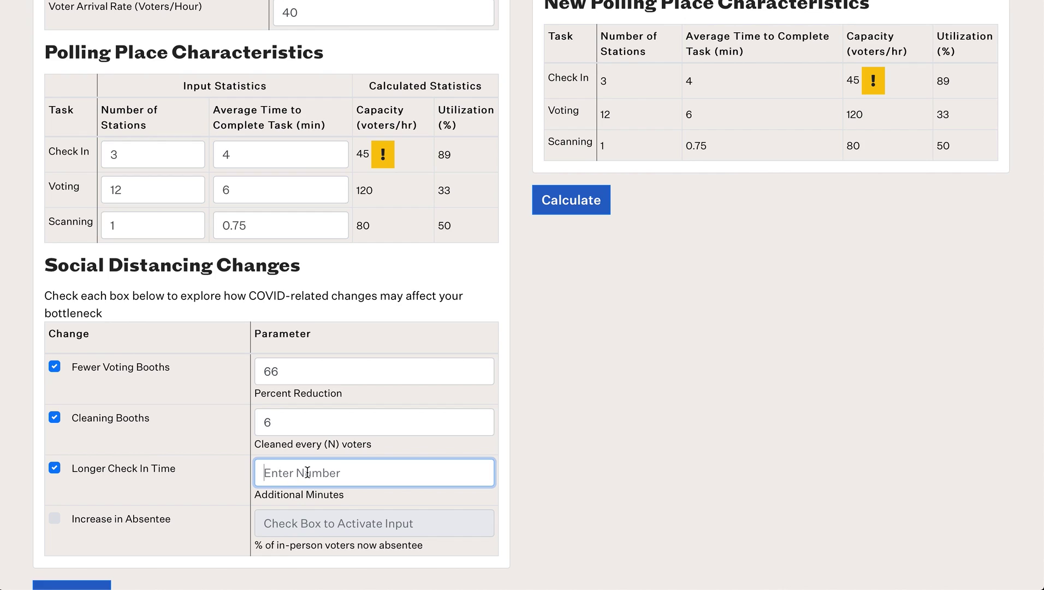
{"action": "type", "text": "0.5"}
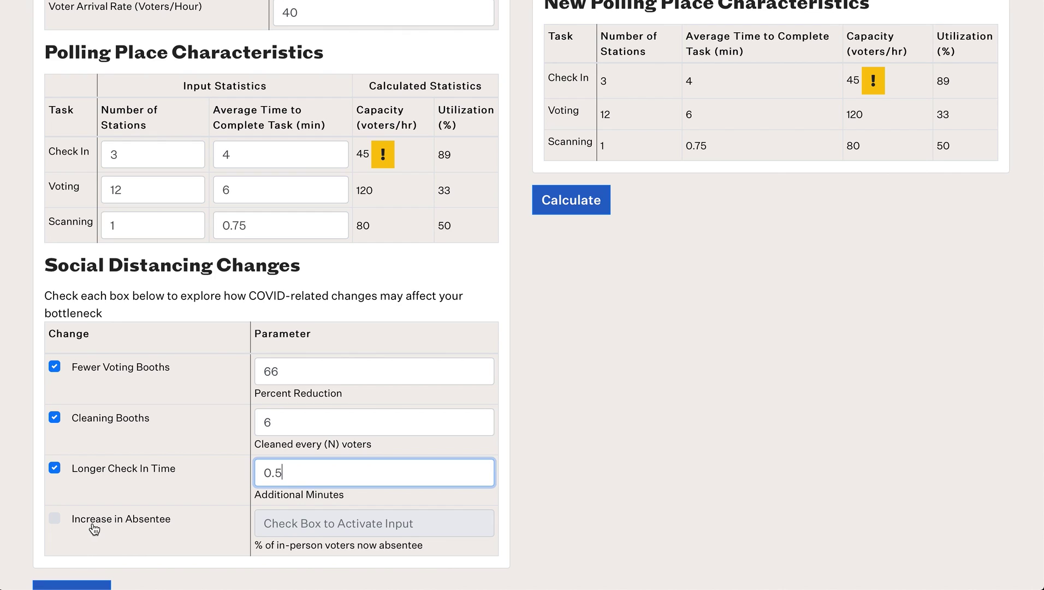
{"action": "left_click", "coordinate": [55, 519]}
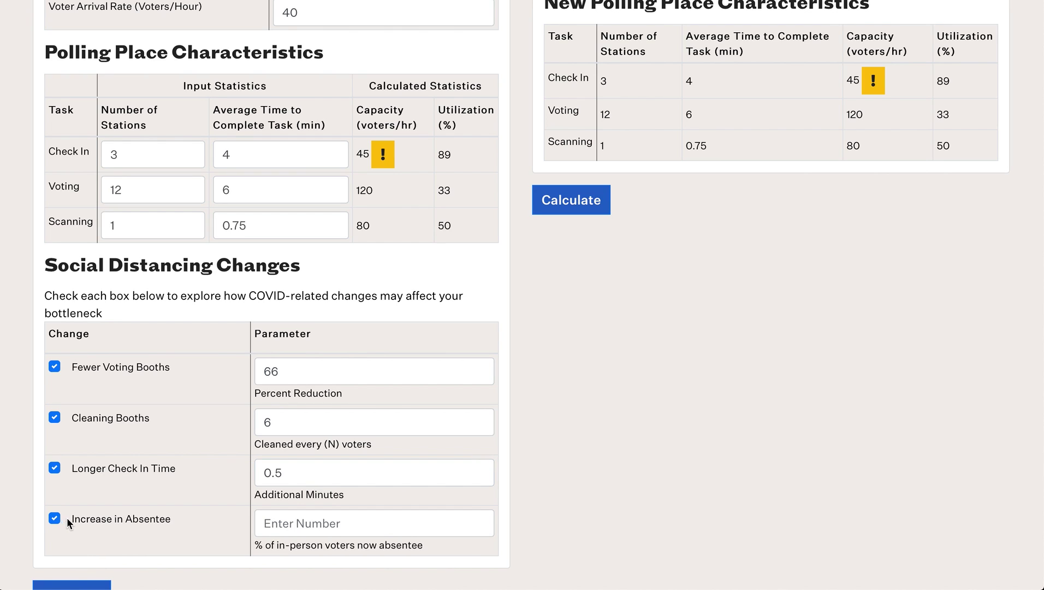
{"action": "left_click", "coordinate": [278, 524]}
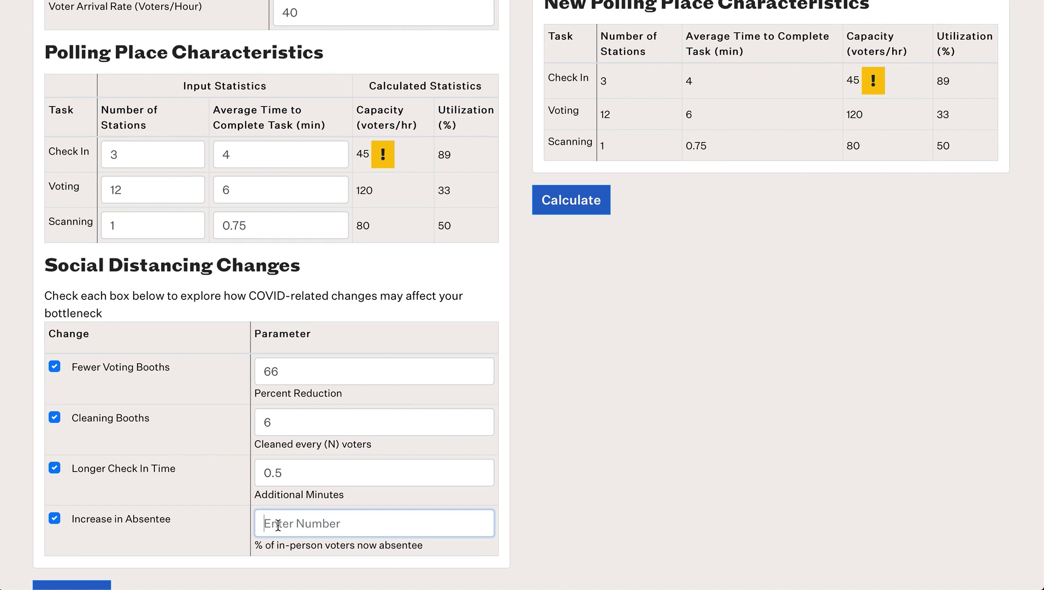
{"action": "type", "text": "20"}
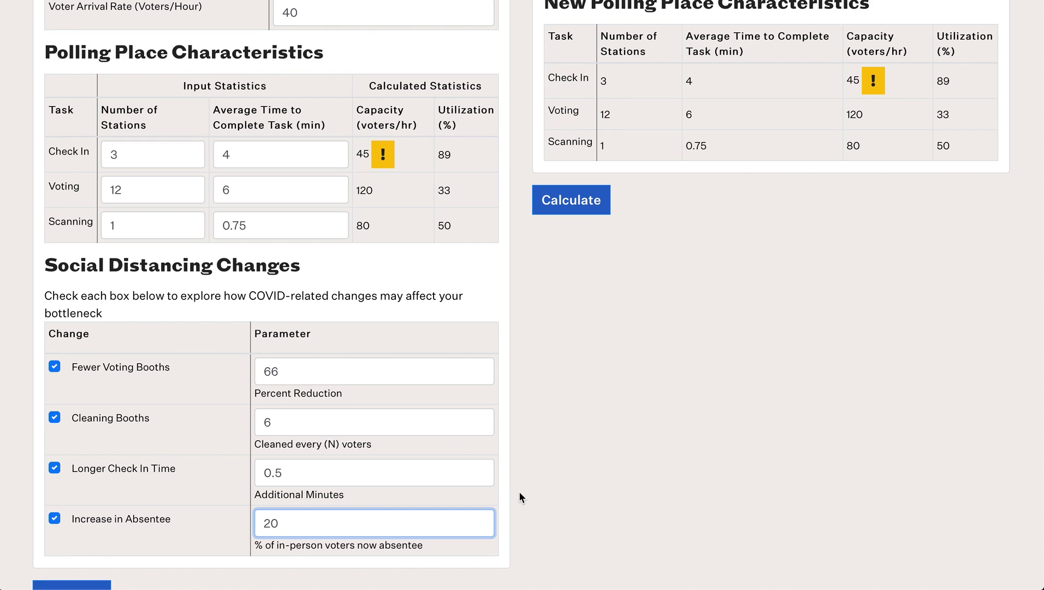
- Calculate the new polling place characteristics with all four social distancing changes applied
{"action": "scroll", "coordinate": [539, 469], "scroll_direction": "up", "scroll_amount": 2}
{"action": "scroll", "coordinate": [539, 469], "scroll_direction": "down", "scroll_amount": 3}
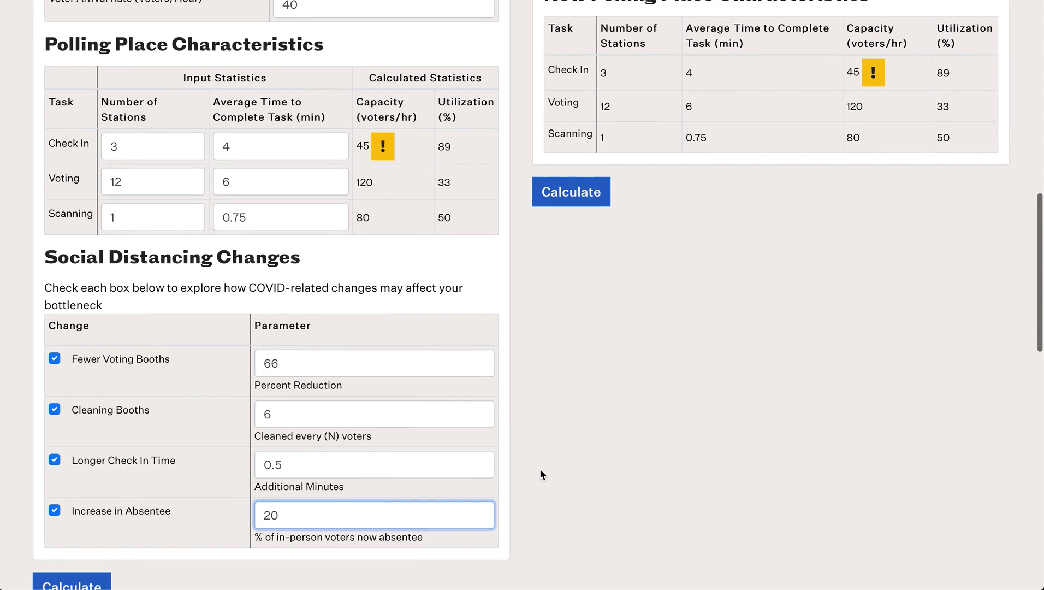
{"action": "left_click", "coordinate": [80, 574]}
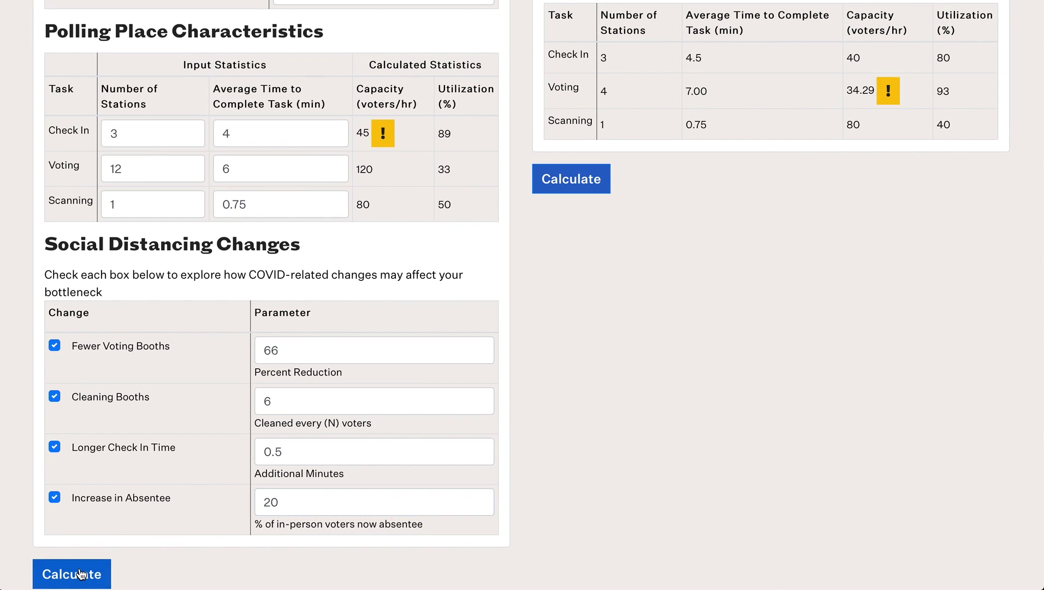
- Examine the output arrival rate and each task's new time, capacity and utilization to identify the bottleneck
{"action": "scroll", "coordinate": [552, 369], "scroll_direction": "up", "scroll_amount": 3}
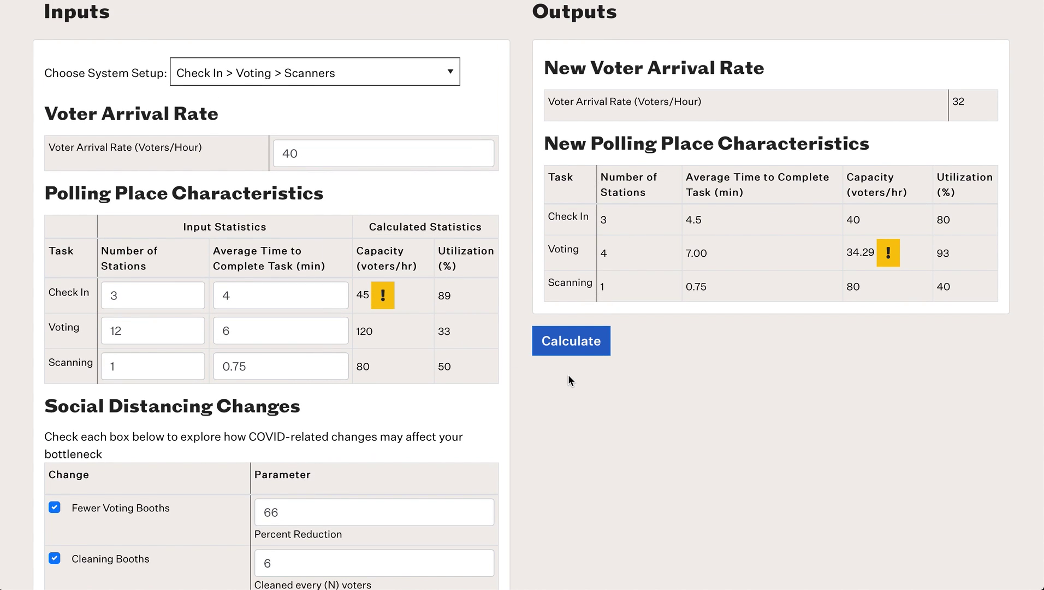
{"action": "scroll", "coordinate": [629, 373], "scroll_direction": "up", "scroll_amount": 1}
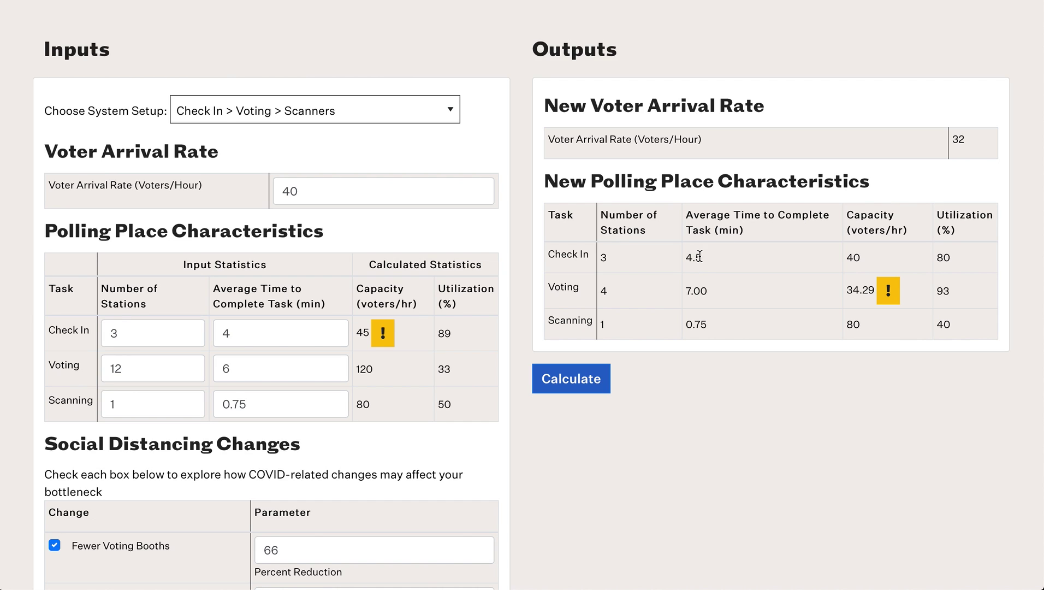
{"action": "left_click_drag", "start_coordinate": [700, 257], "coordinate": [688, 257]}
{"action": "left_click_drag", "start_coordinate": [861, 257], "coordinate": [848, 259]}
{"action": "left_click", "coordinate": [945, 262]}
{"action": "double_click", "coordinate": [853, 325]}
{"action": "left_click", "coordinate": [942, 324]}
{"action": "mouse_move", "coordinate": [889, 300]}
{"action": "double_click", "coordinate": [956, 287]}
{"action": "left_click", "coordinate": [956, 294]}
- Switch the system setup to Health Check > Check In > Voting > Scanners and give Health Check 1 station averaging 1.8 minutes
{"action": "left_click", "coordinate": [451, 111]}
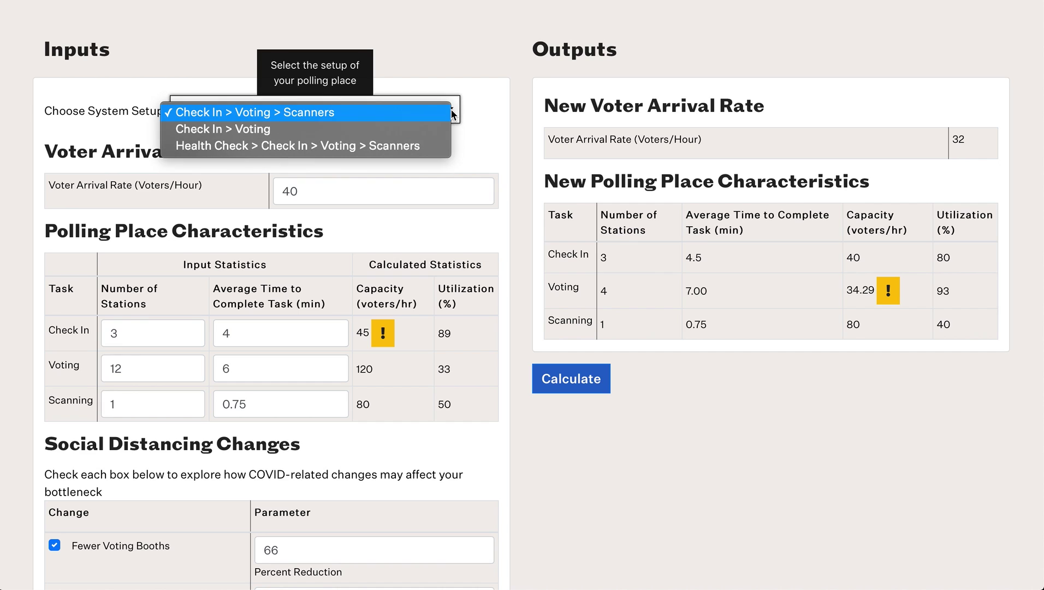
{"action": "left_click", "coordinate": [416, 147]}
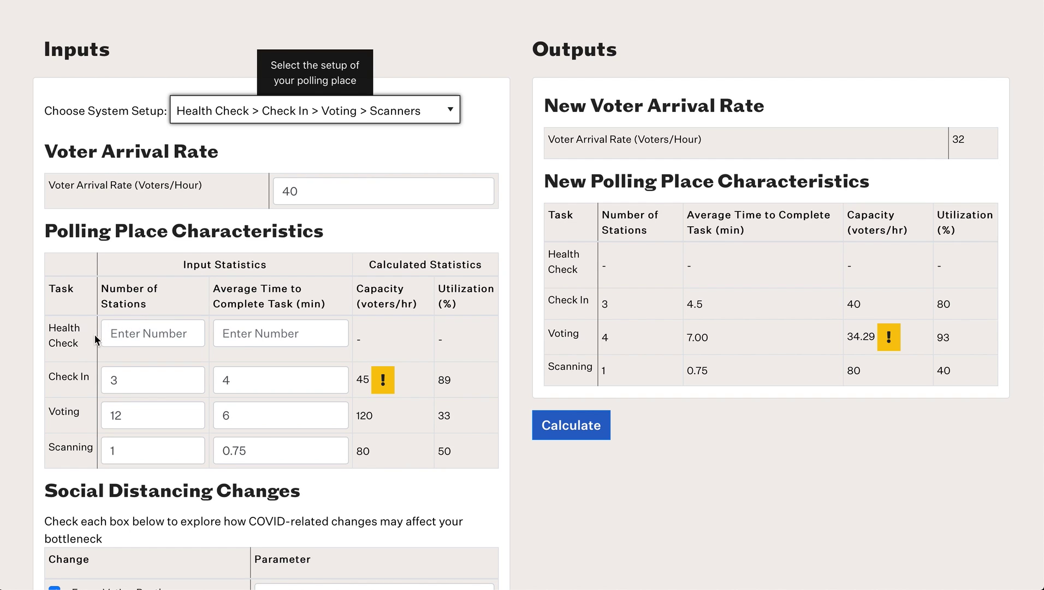
{"action": "left_click", "coordinate": [154, 335]}
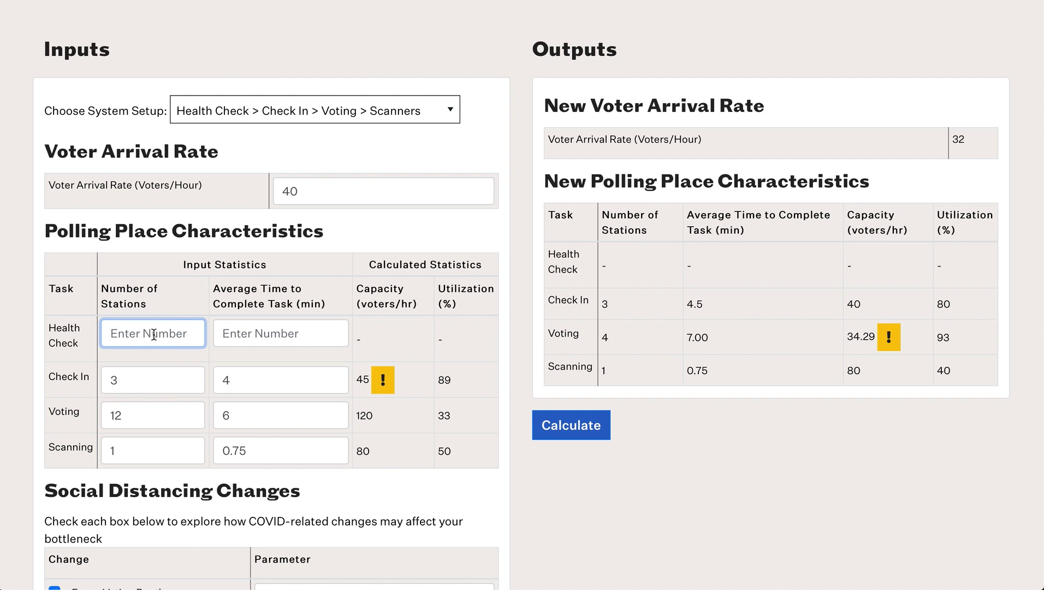
{"action": "type", "text": "1"}
{"action": "left_click", "coordinate": [241, 333]}
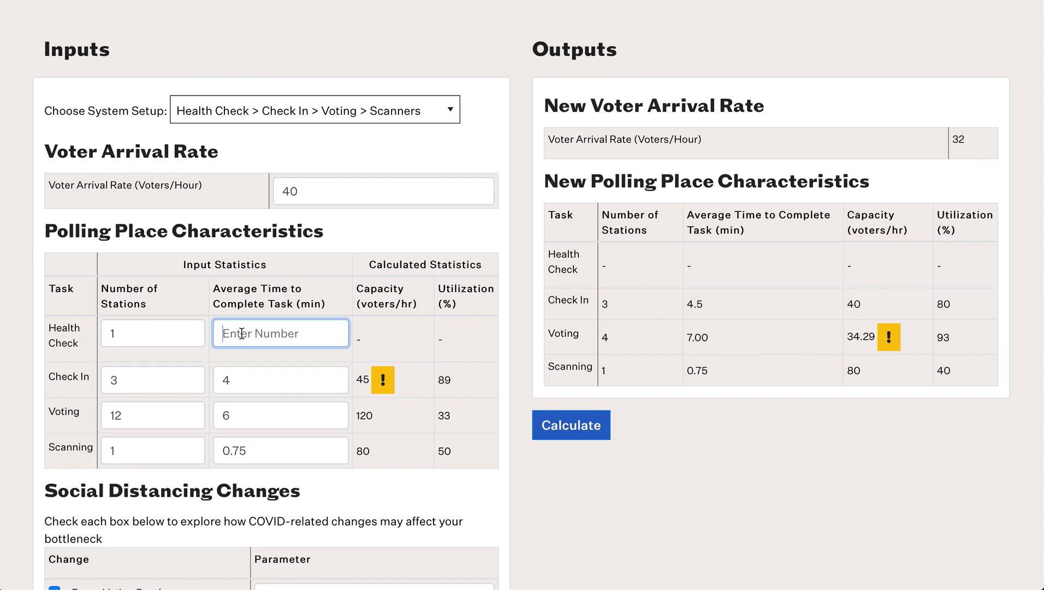
{"action": "type", "text": "1.8"}
- Disable the Longer Check In Time change, recalculate the polling place characteristics, and check the Health Check's capacity and utilization
{"action": "scroll", "coordinate": [239, 477], "scroll_direction": "down", "scroll_amount": 4}
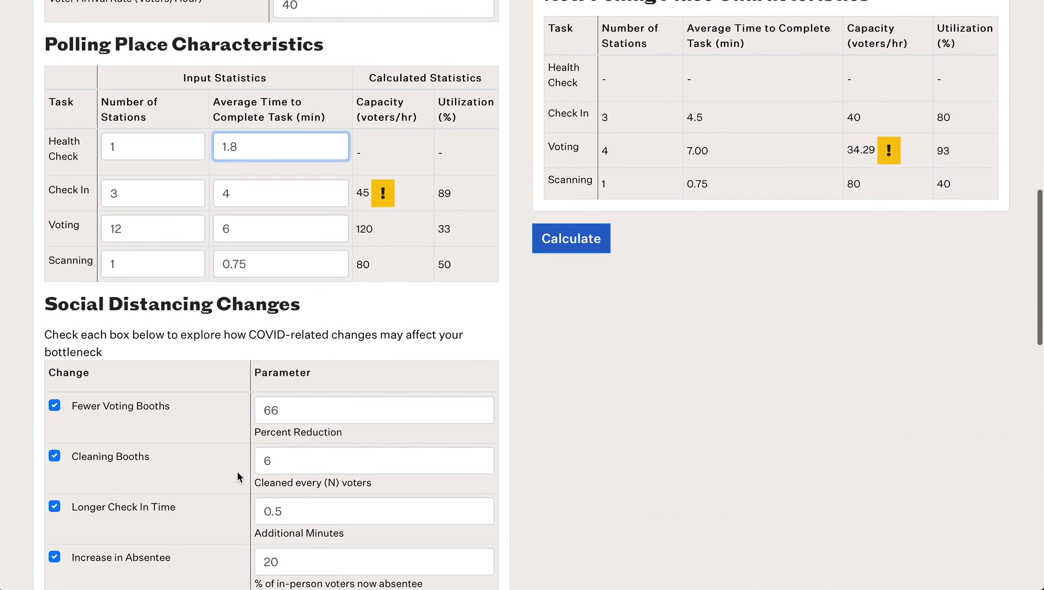
{"action": "left_click", "coordinate": [54, 506]}
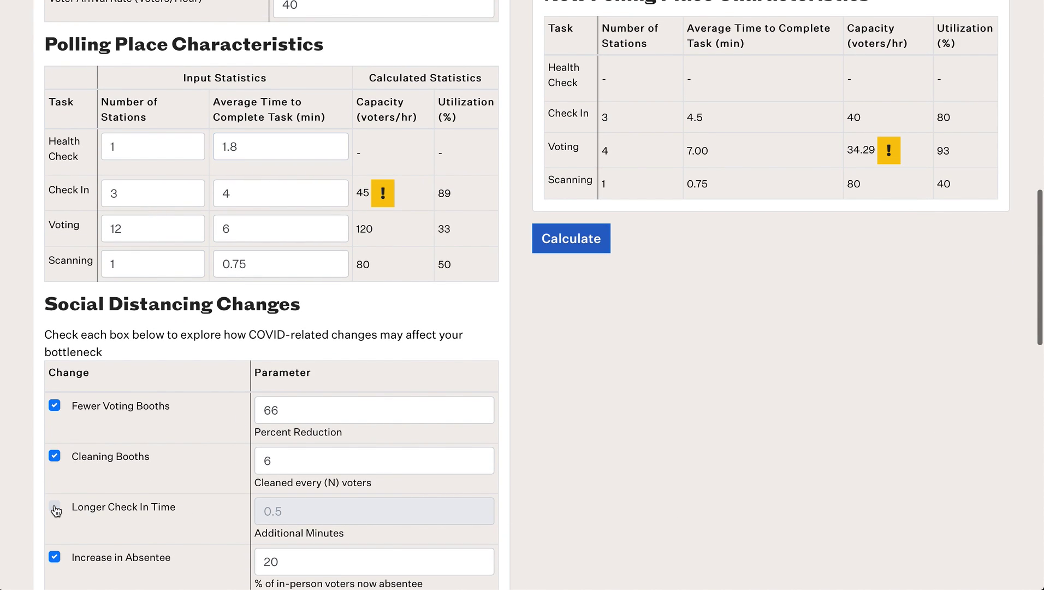
{"action": "scroll", "coordinate": [234, 318], "scroll_direction": "up", "scroll_amount": 1}
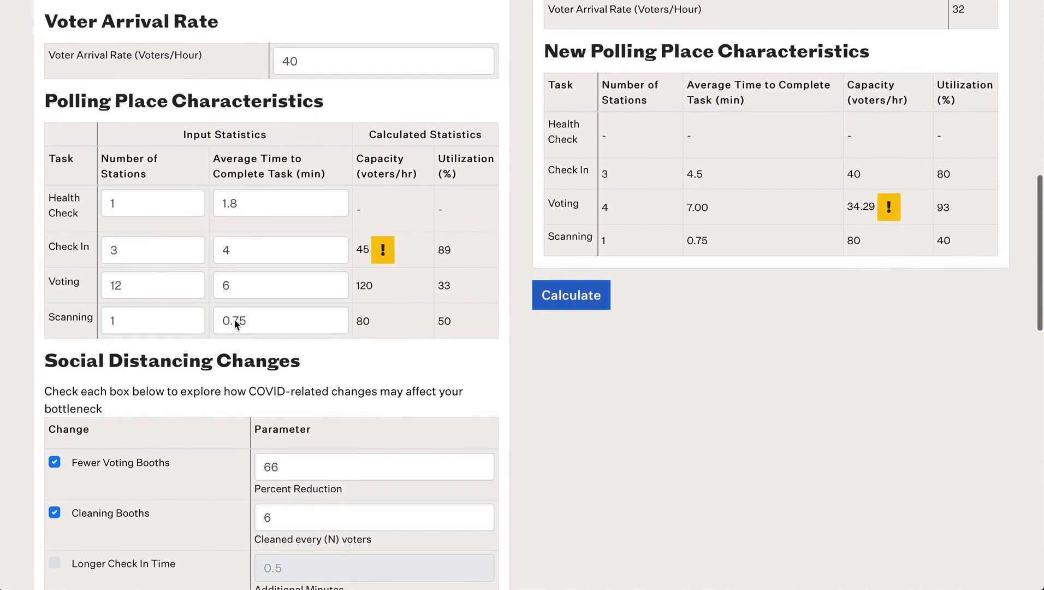
{"action": "scroll", "coordinate": [236, 323], "scroll_direction": "up", "scroll_amount": 3}
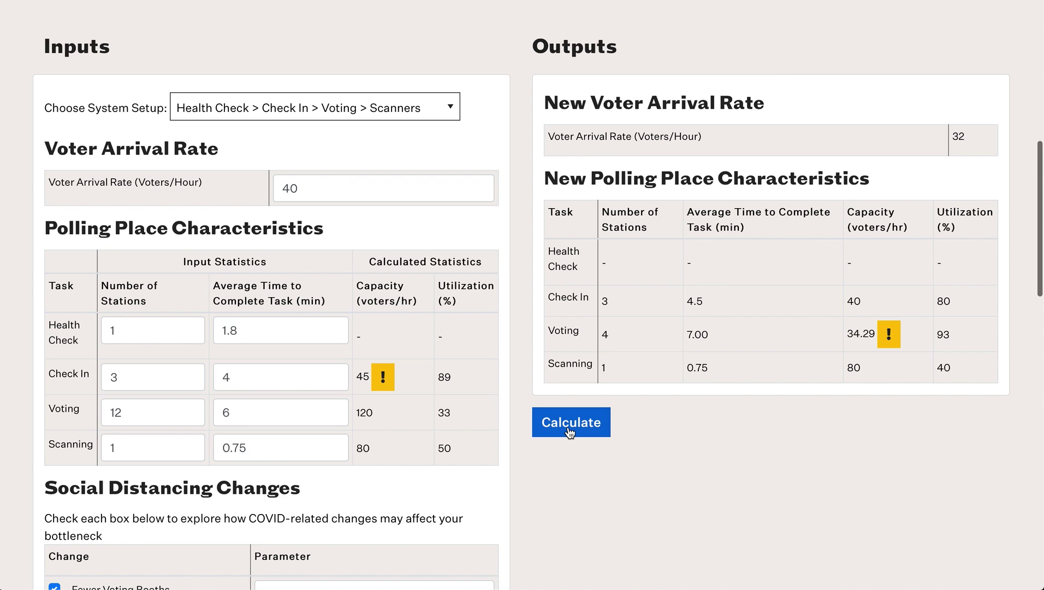
{"action": "left_click", "coordinate": [570, 432]}
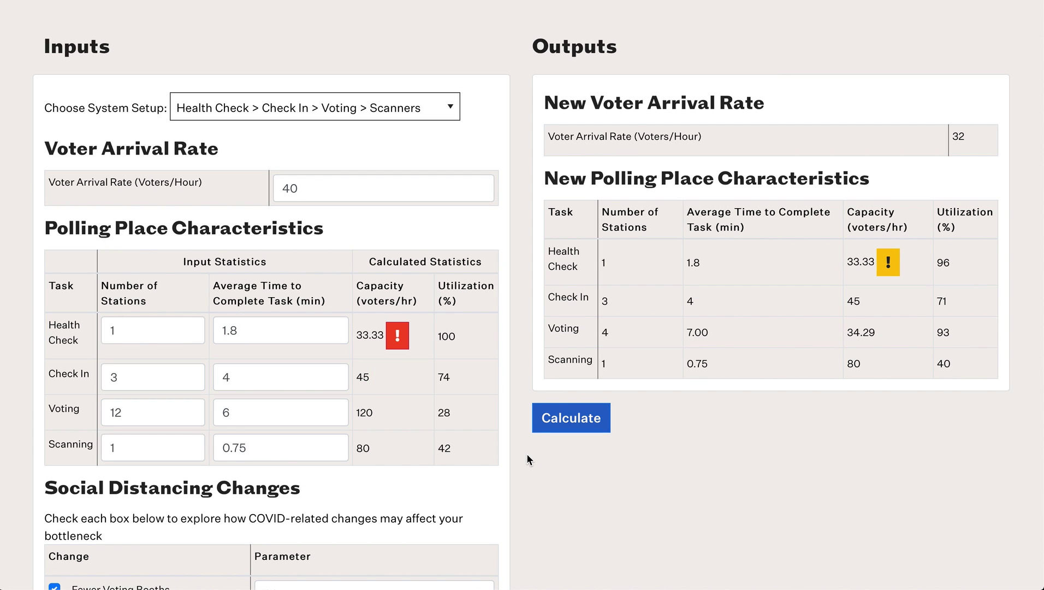
{"action": "scroll", "coordinate": [526, 453], "scroll_direction": "up", "scroll_amount": 1}
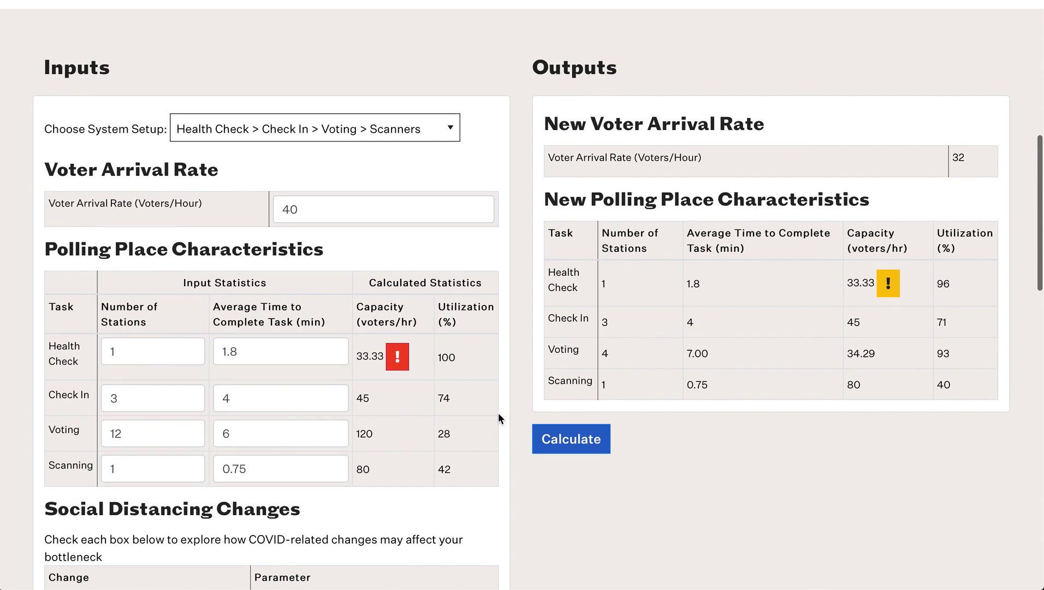
{"action": "mouse_move", "coordinate": [400, 356]}
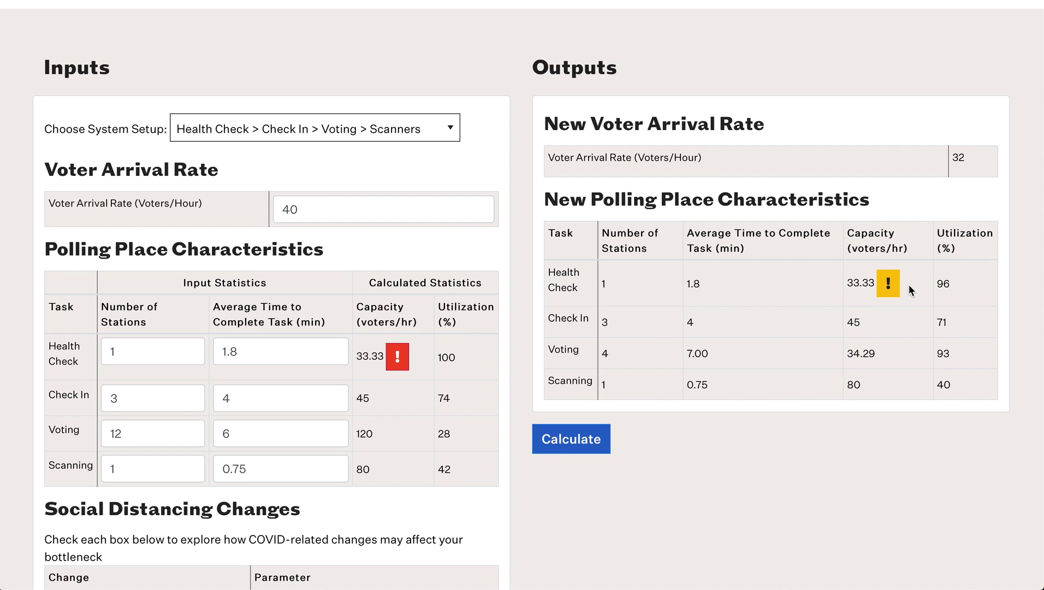
{"action": "double_click", "coordinate": [946, 284]}
- Set the number of Health Check stations to 2, recalculate, and check which task is the bottleneck in the inputs
{"action": "double_click", "coordinate": [109, 350]}
{"action": "type", "text": "2"}
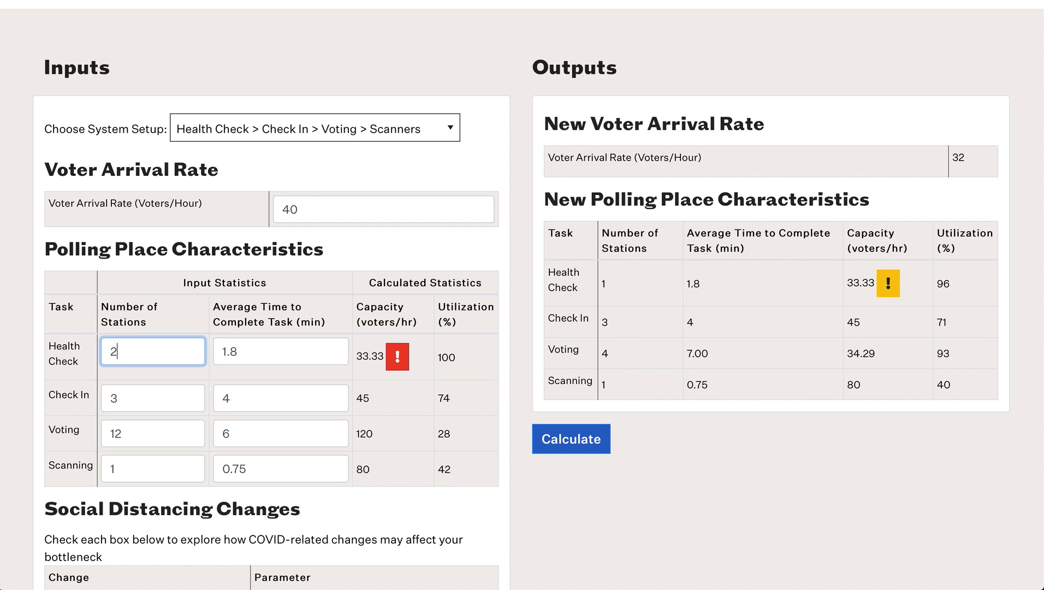
{"action": "left_click", "coordinate": [566, 445]}
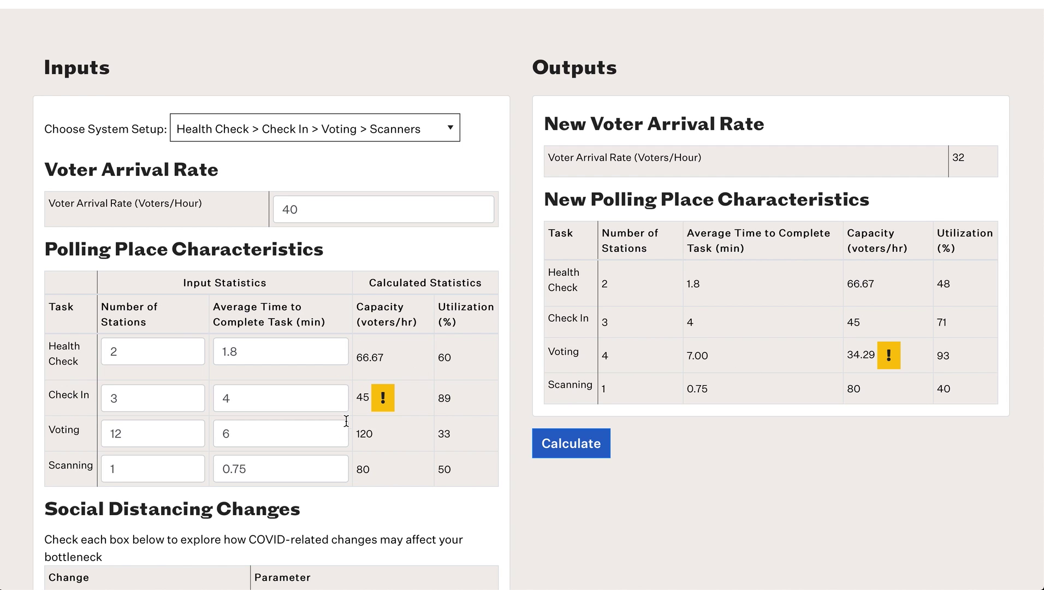
{"action": "mouse_move", "coordinate": [384, 405]}
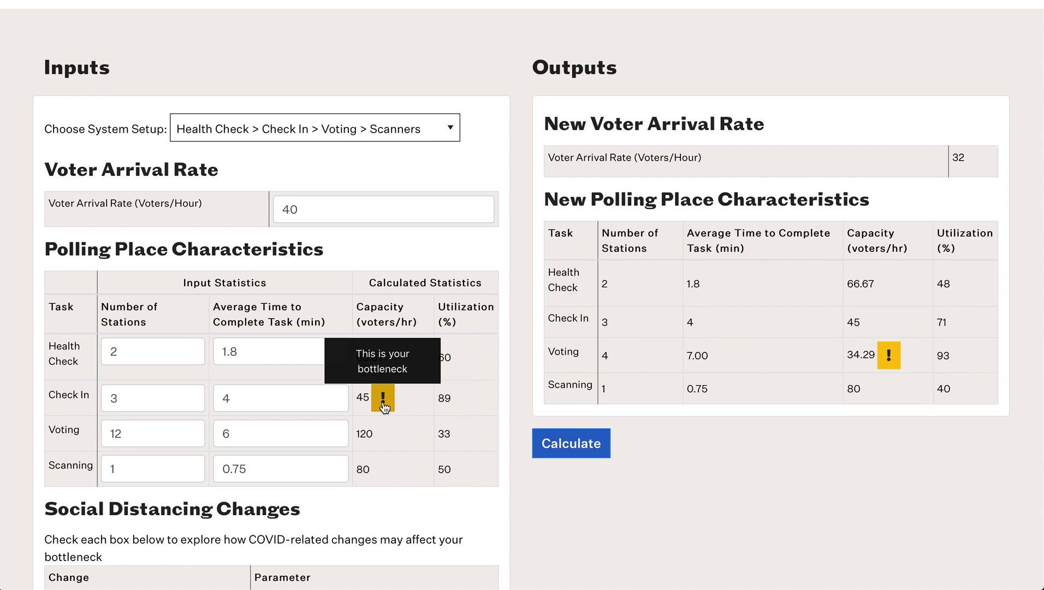